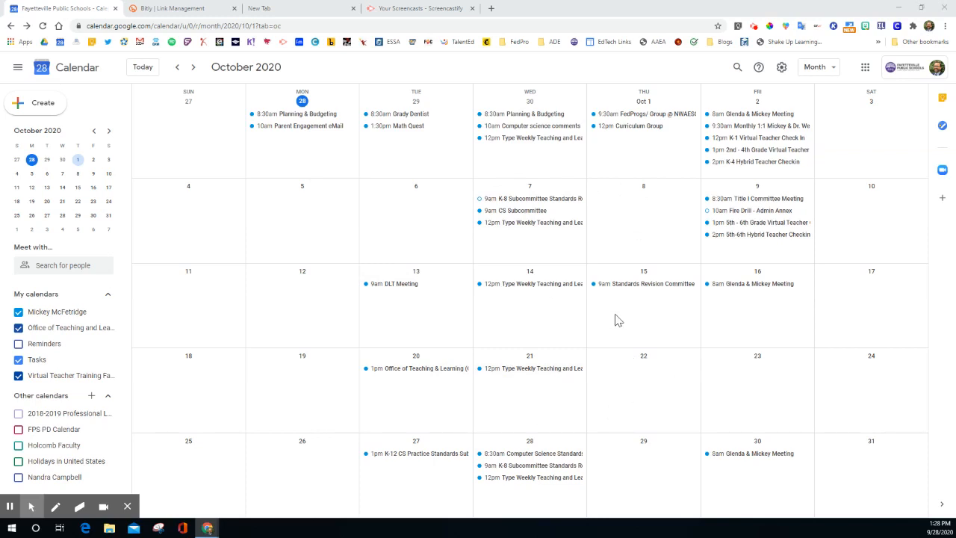
Start a new appointment slots entry on Thursday, October 22.
left_click(643, 379)
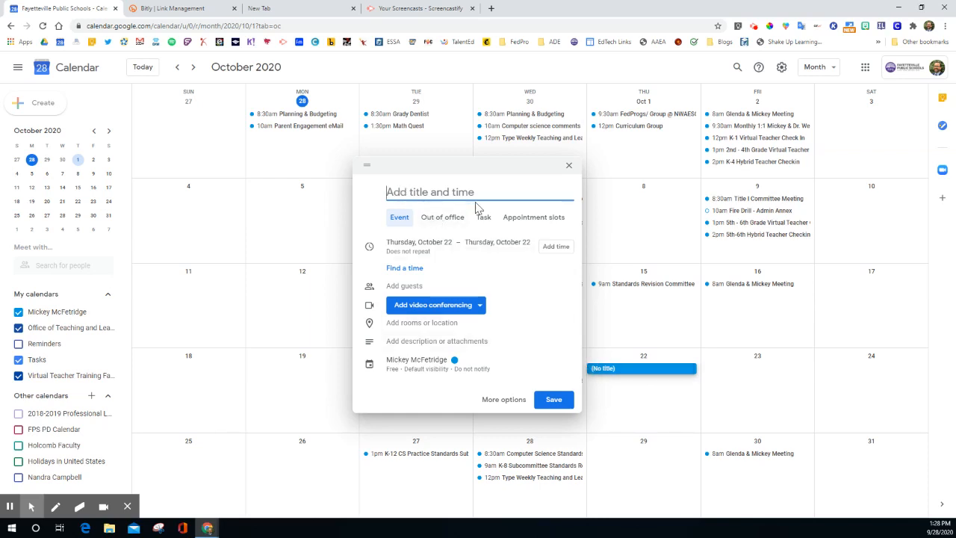
left_click(533, 222)
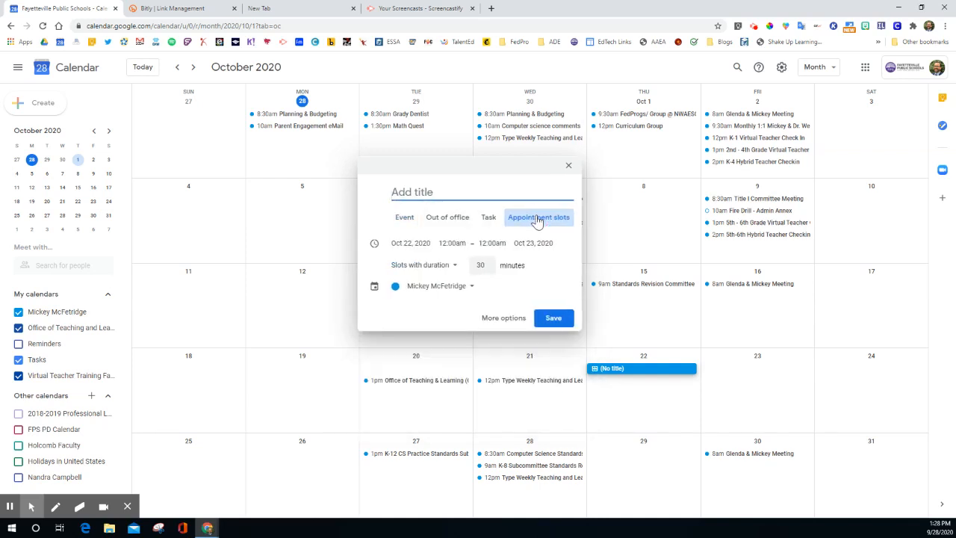
left_click(404, 219)
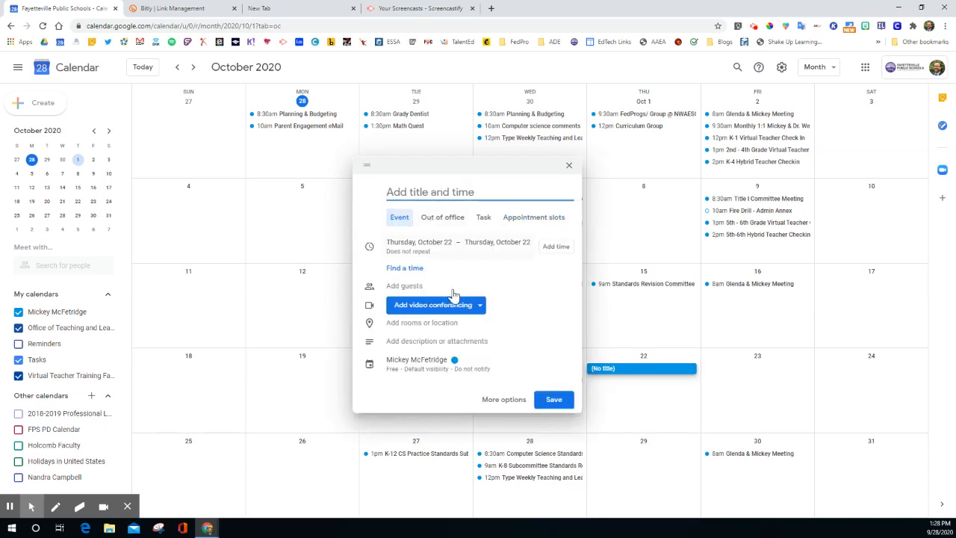
left_click(449, 308)
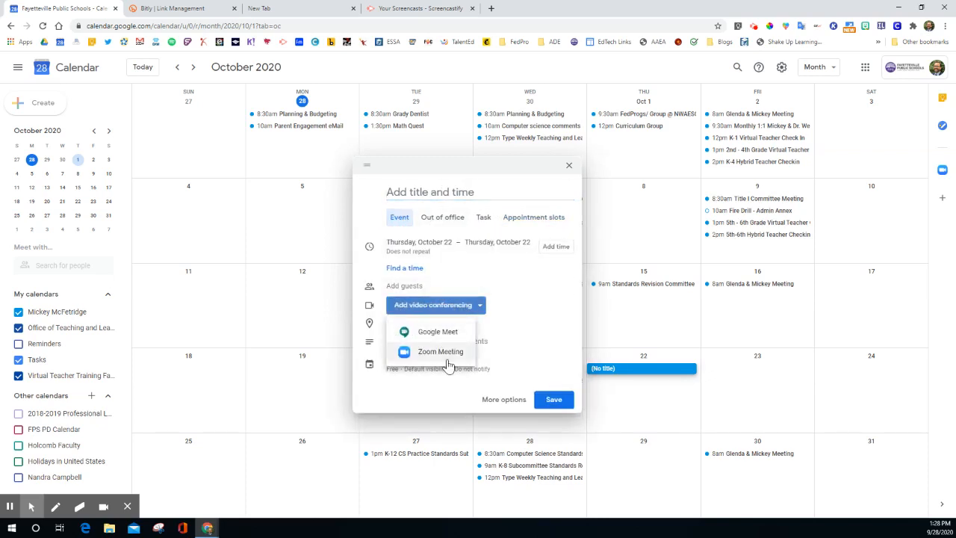
left_click(450, 358)
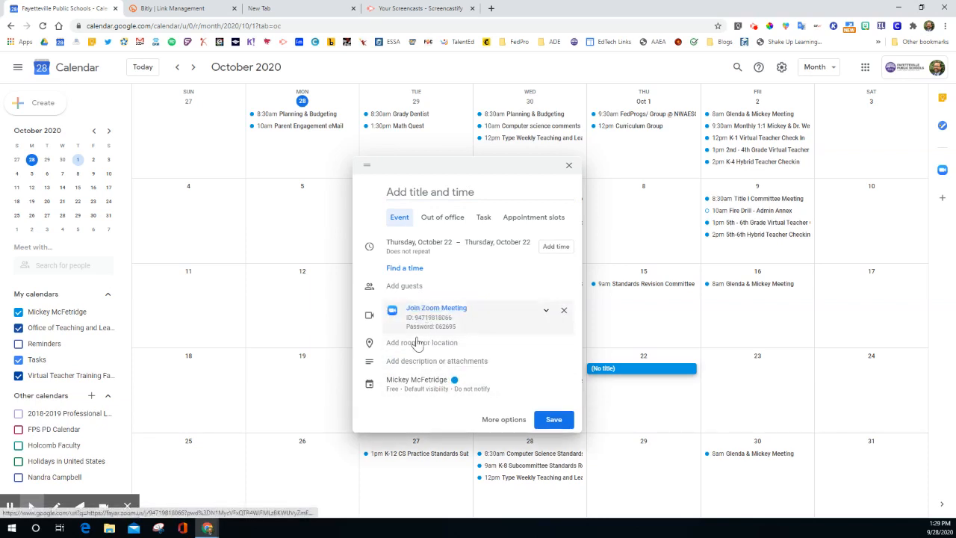
left_click(527, 220)
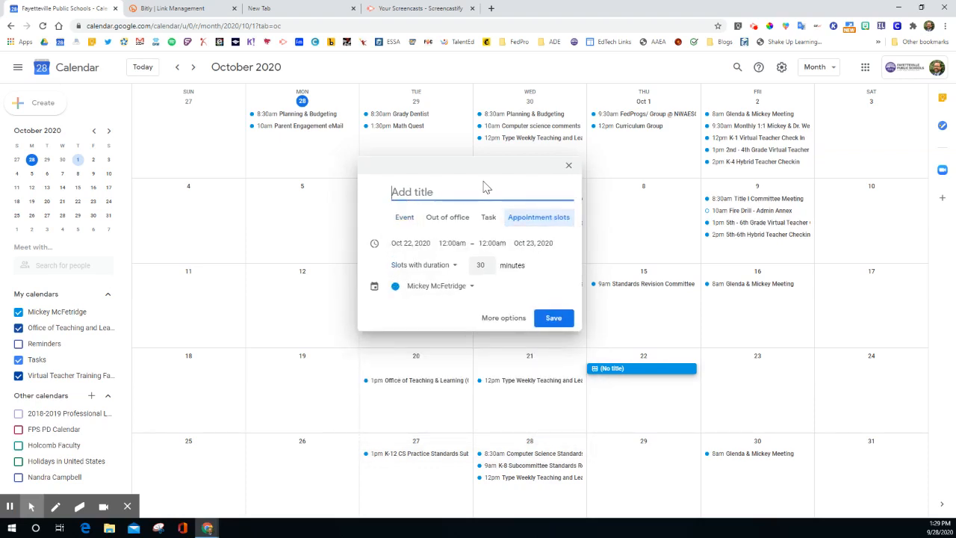
Title the appointment slots "Parent Teacher Conferences" and set the start time to 9:30am.
type("Parent Teacher Conferences")
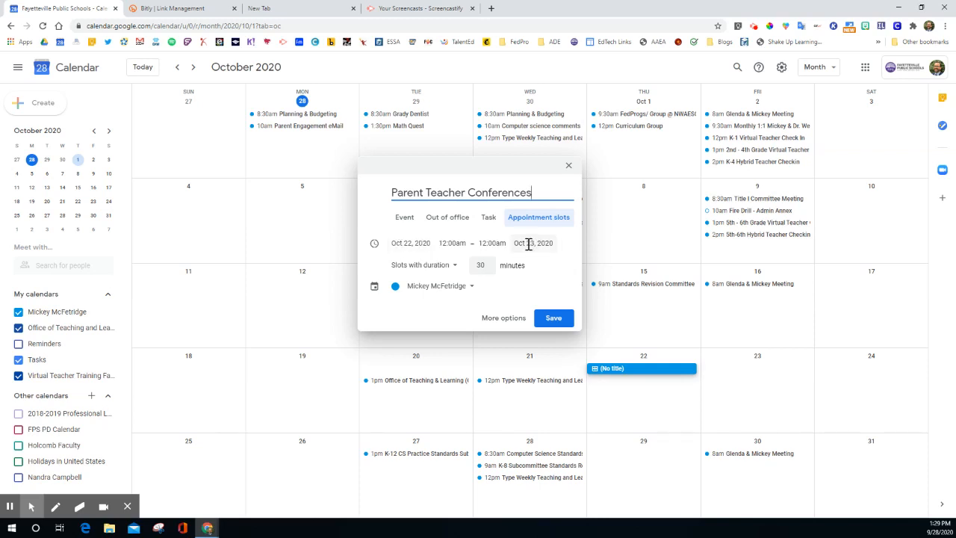
left_click(451, 242)
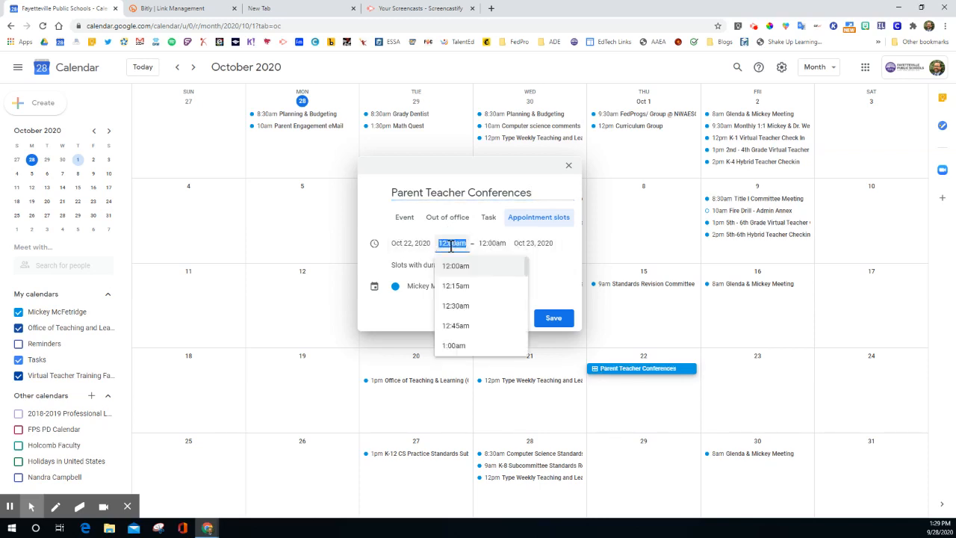
scroll(463, 302, "down", 3)
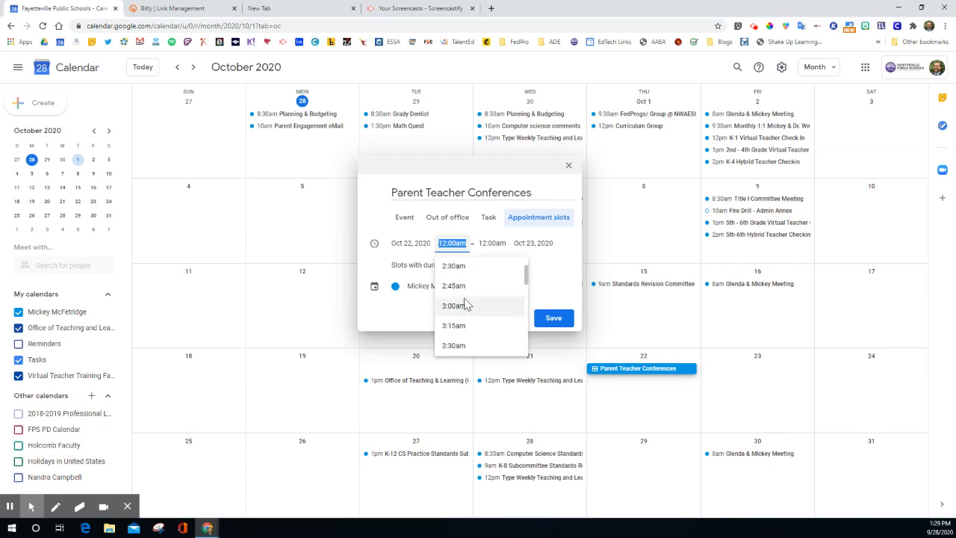
scroll(464, 303, "down", 3)
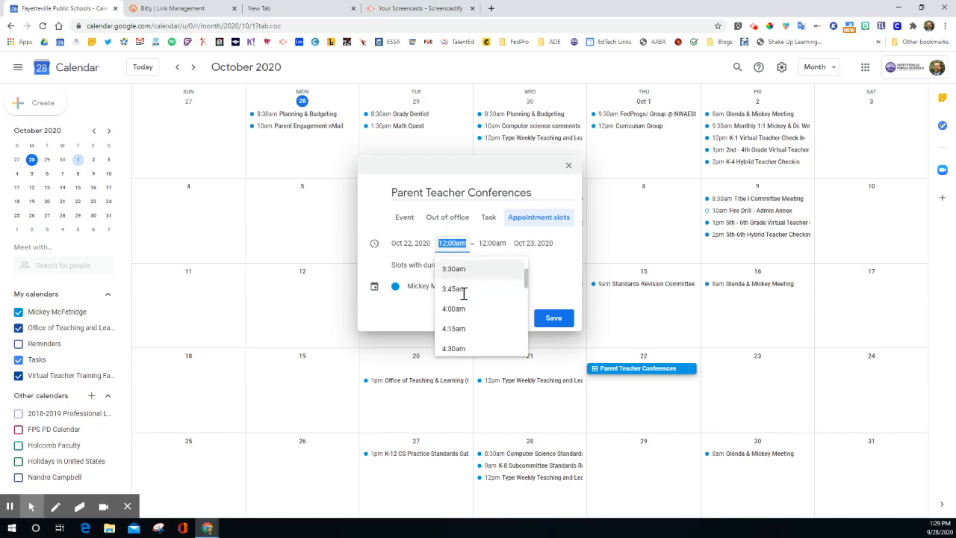
scroll(463, 294, "down", 10)
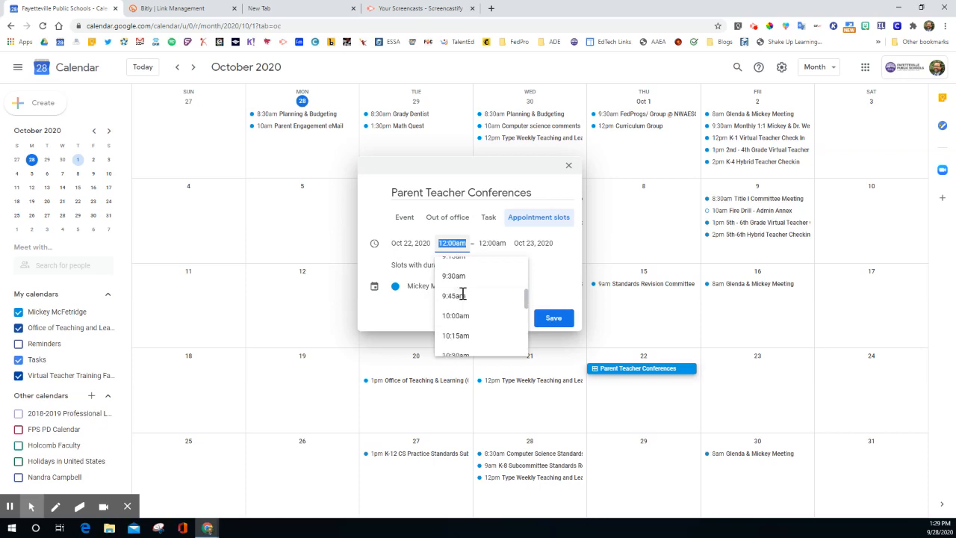
left_click(463, 276)
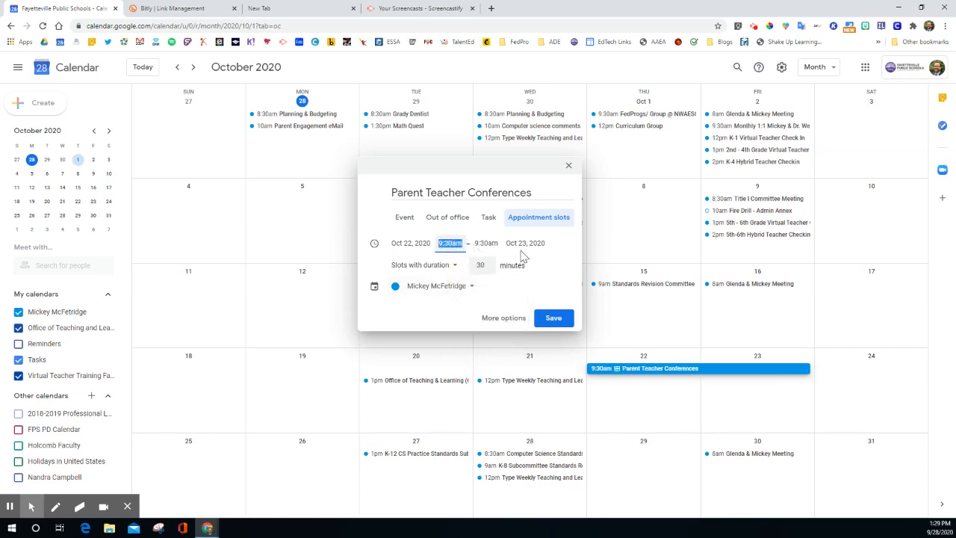
Set the appointment slots' end time to 5:00pm and the end date to Oct 22, 2020.
left_click(485, 243)
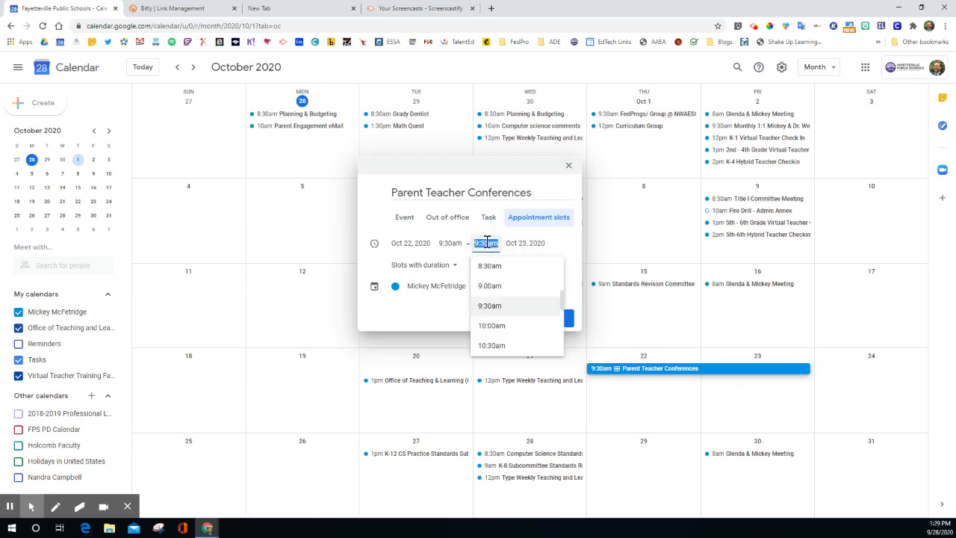
scroll(508, 300, "down", 2)
scroll(506, 299, "down", 3)
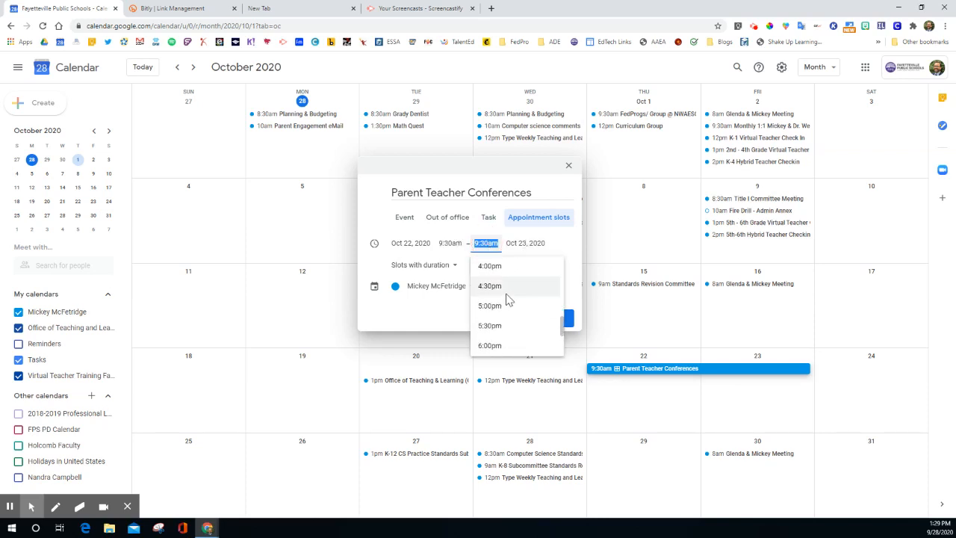
scroll(504, 303, "down", 2)
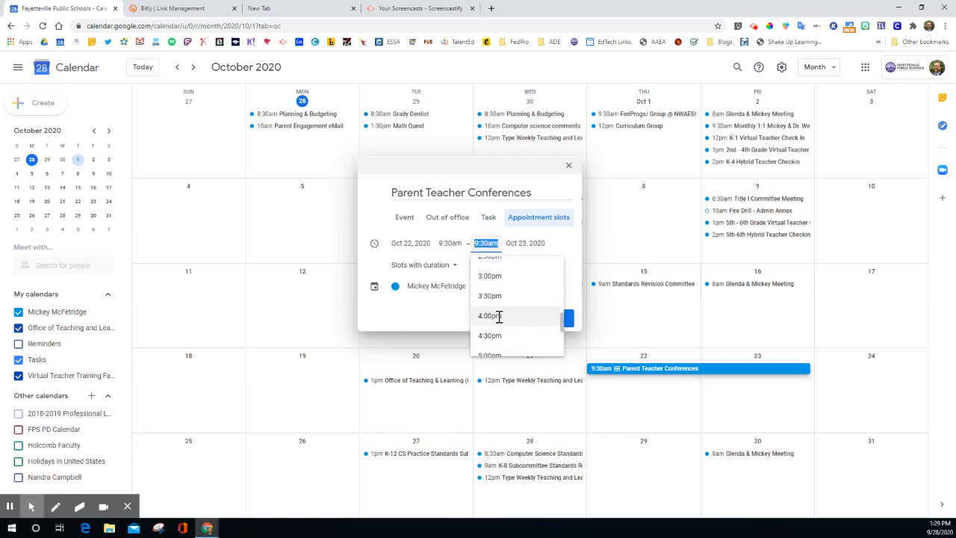
left_click(498, 307)
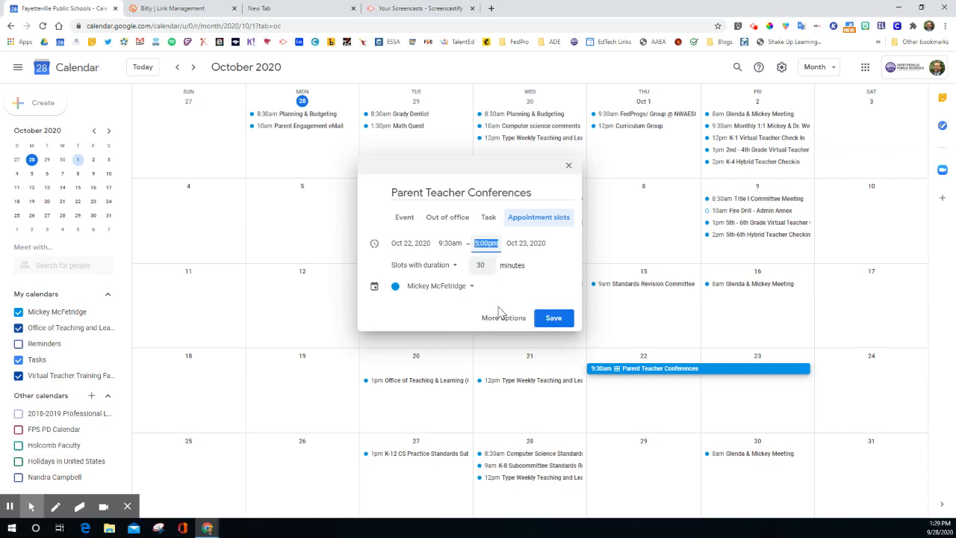
left_click(530, 245)
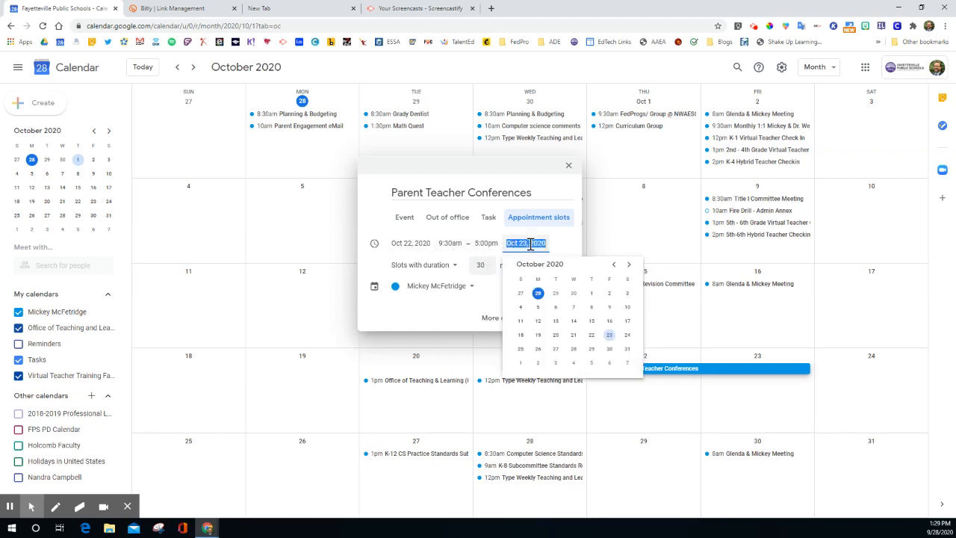
left_click(592, 336)
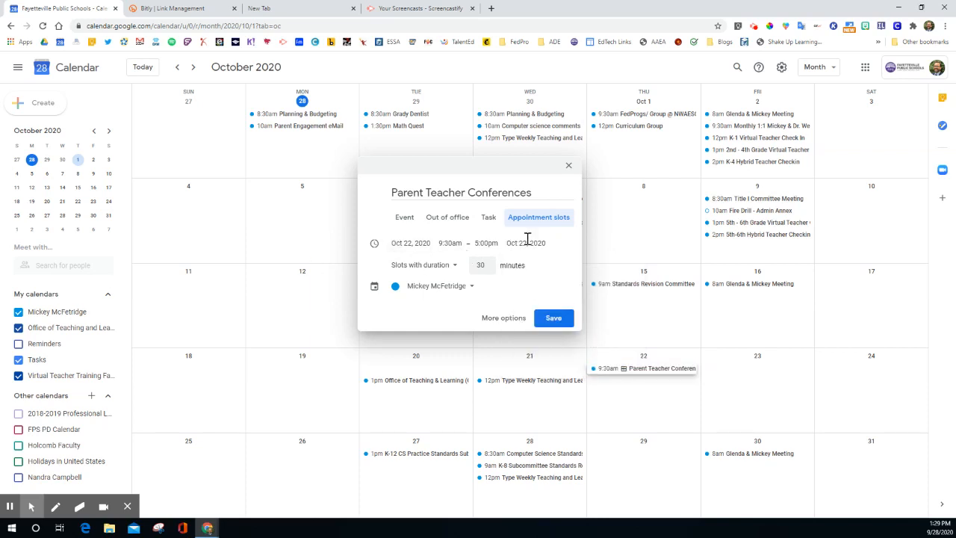
Keep the slot duration at 30 minutes and save the Parent Teacher Conferences appointment slots.
double_click(481, 266)
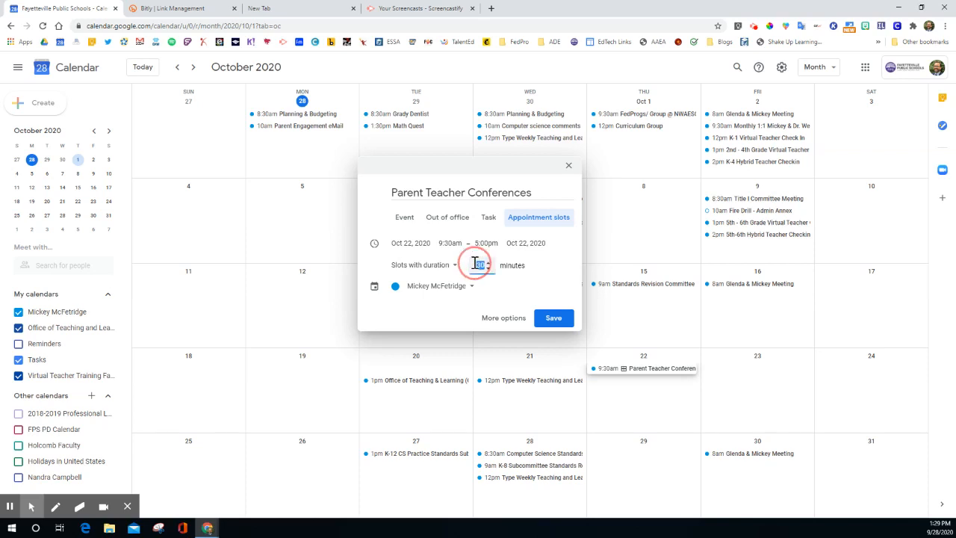
left_click(440, 315)
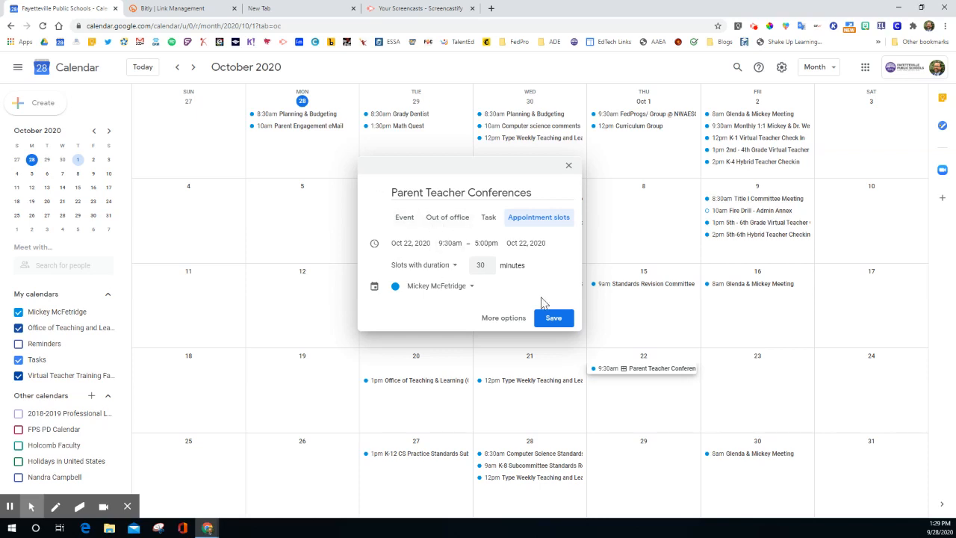
left_click(552, 319)
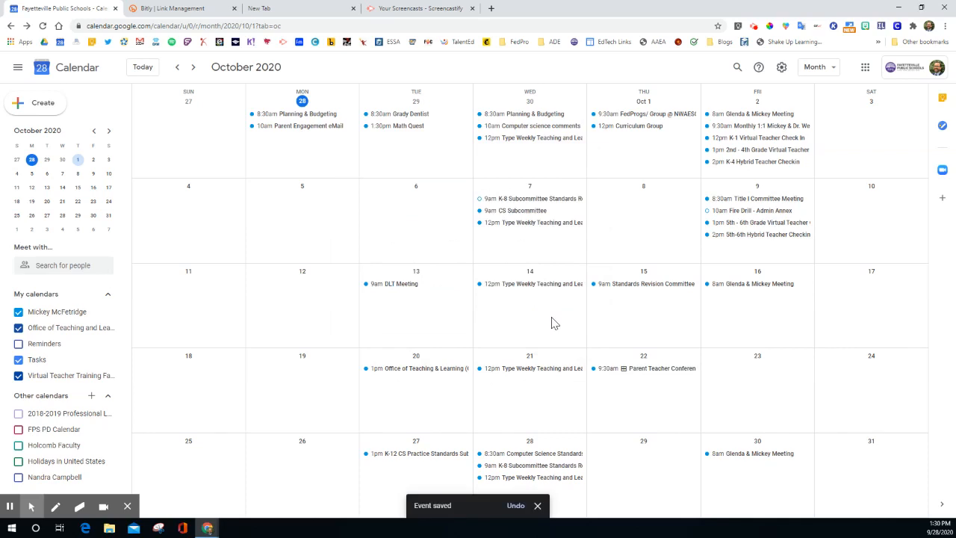
Open the calendar's appointment page from the Parent Teacher Conferences event's details and go to the next available slot on Oct 22, 2020.
left_click(662, 374)
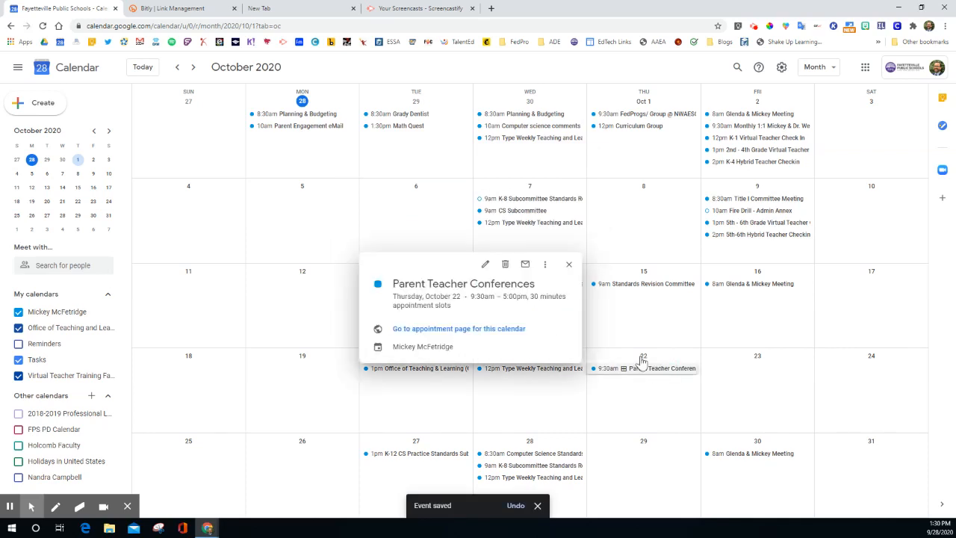
left_click(486, 265)
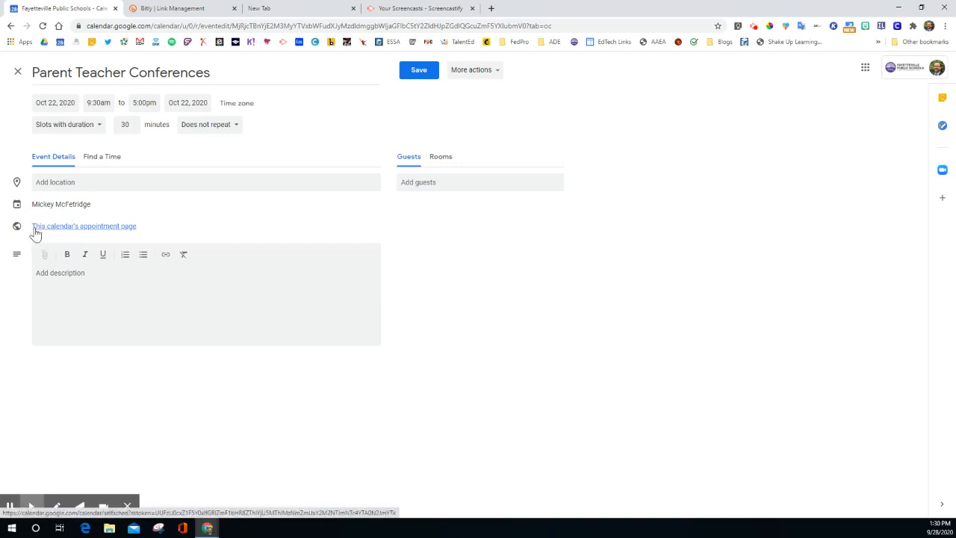
left_click(110, 229)
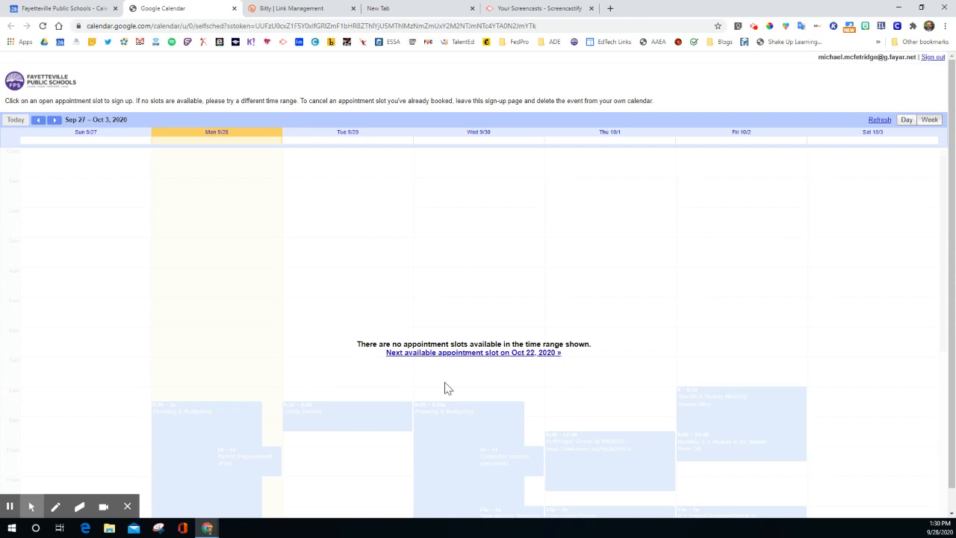
left_click(461, 355)
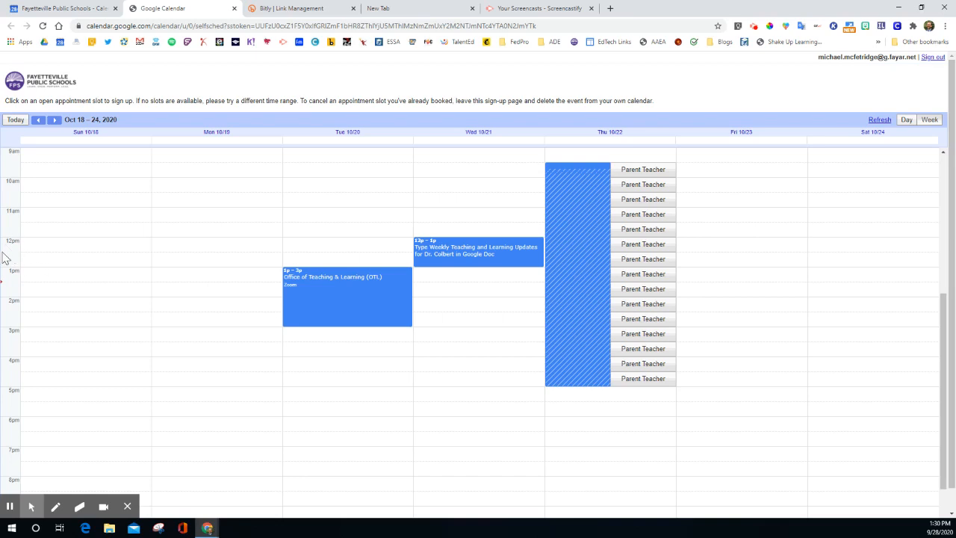
Book the October 22, 12:30pm – 1:00pm slot with the description "Lunch Break", then close the booking message.
left_click(625, 259)
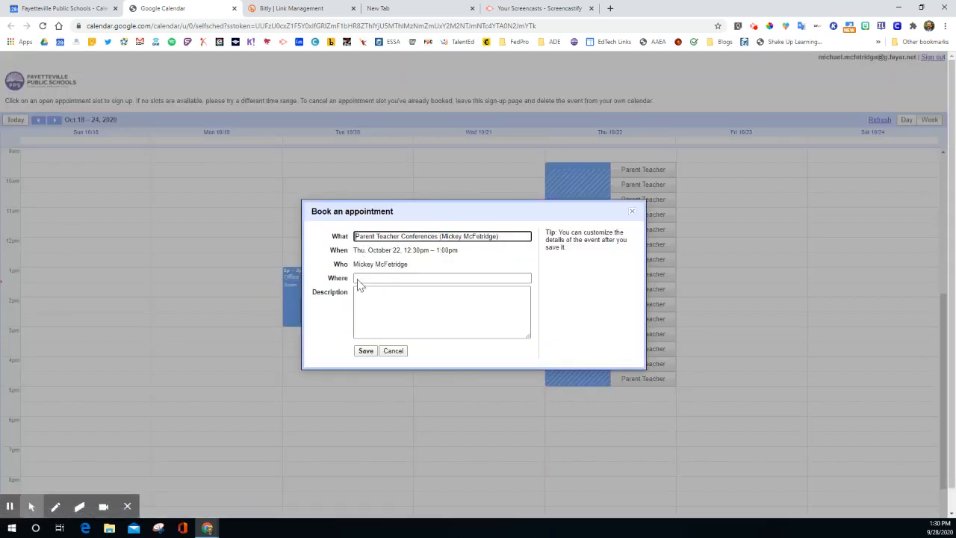
left_click(391, 278)
left_click(379, 306)
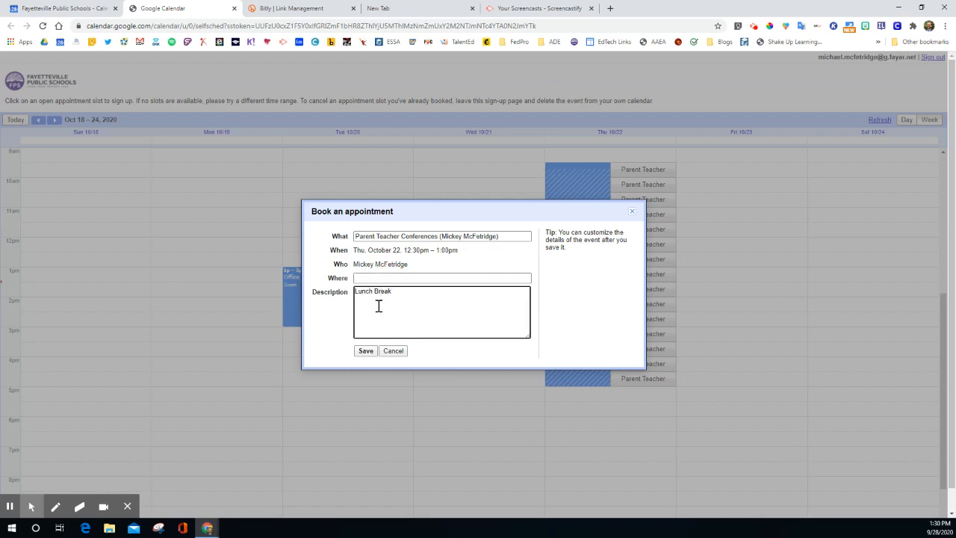
left_click(366, 350)
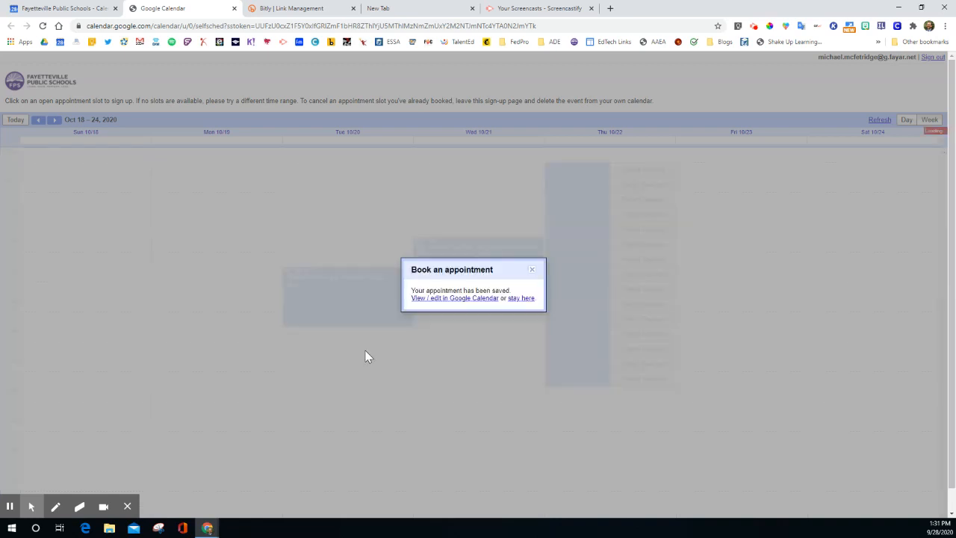
left_click(533, 270)
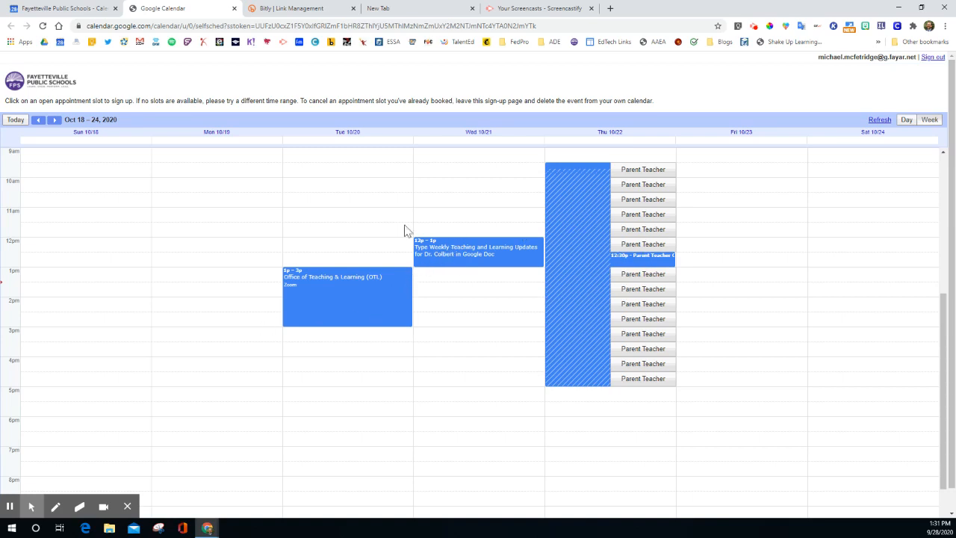
Return to the October 2020 month calendar and check the details of the 12:30pm booking on October 22.
left_click(65, 11)
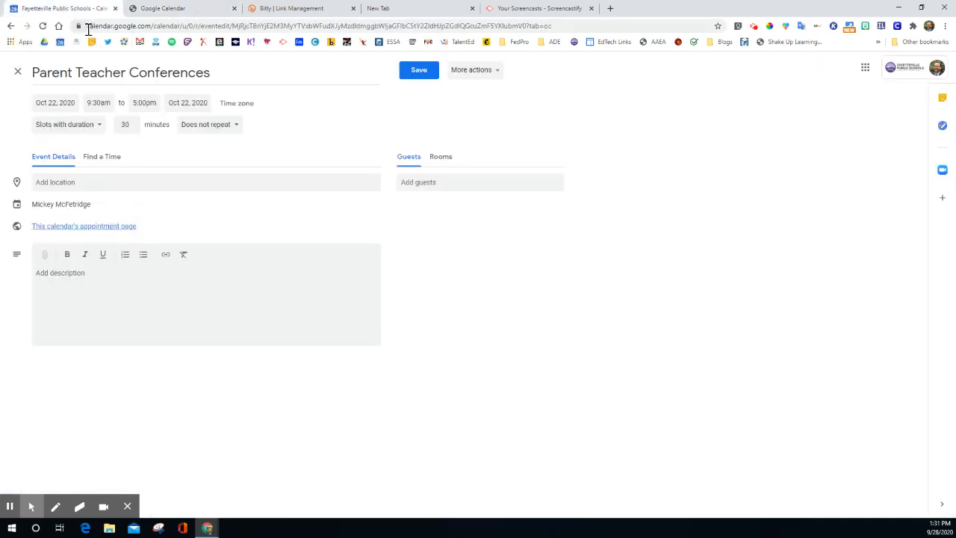
left_click(15, 74)
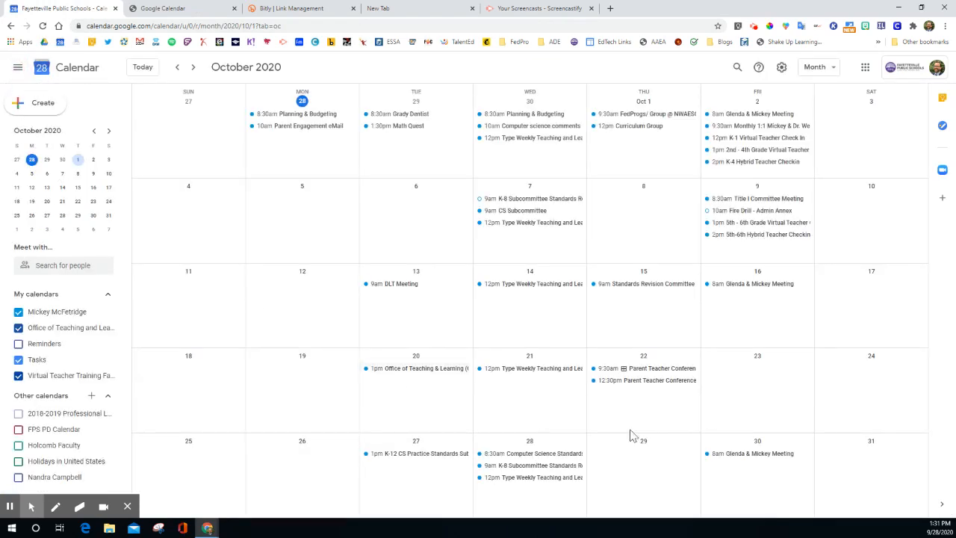
left_click(620, 382)
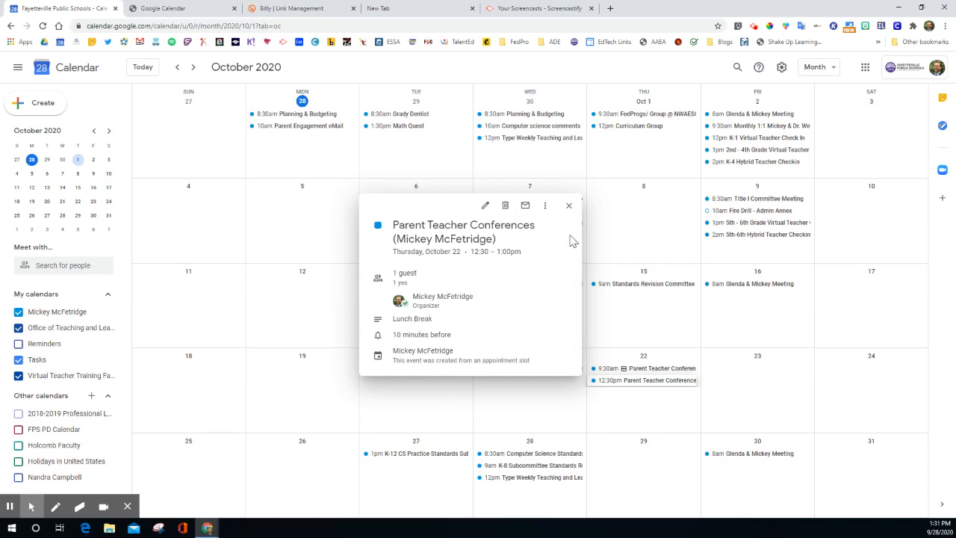
left_click(570, 206)
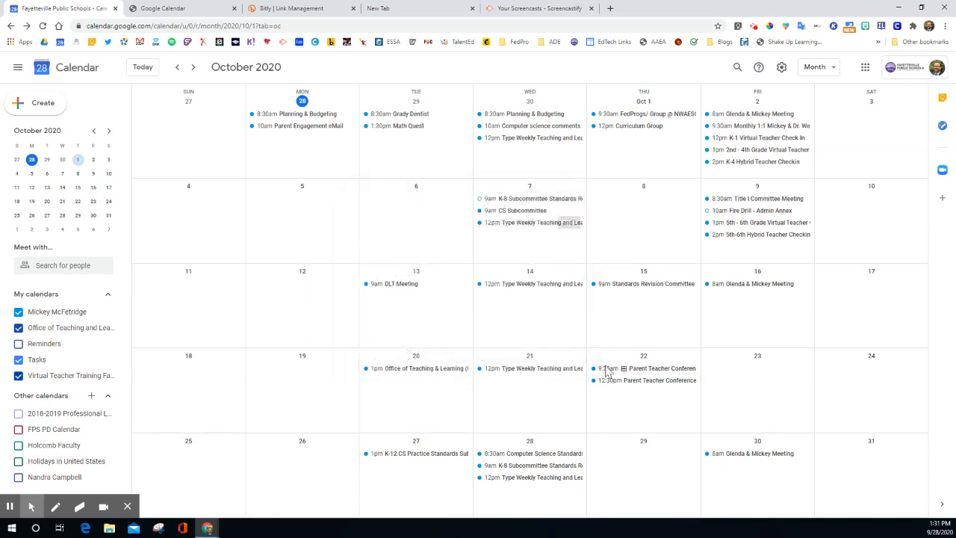
Copy the appointment page's link address from the details of the 9:30am Parent Teacher Conferences event on October 22.
left_click(652, 371)
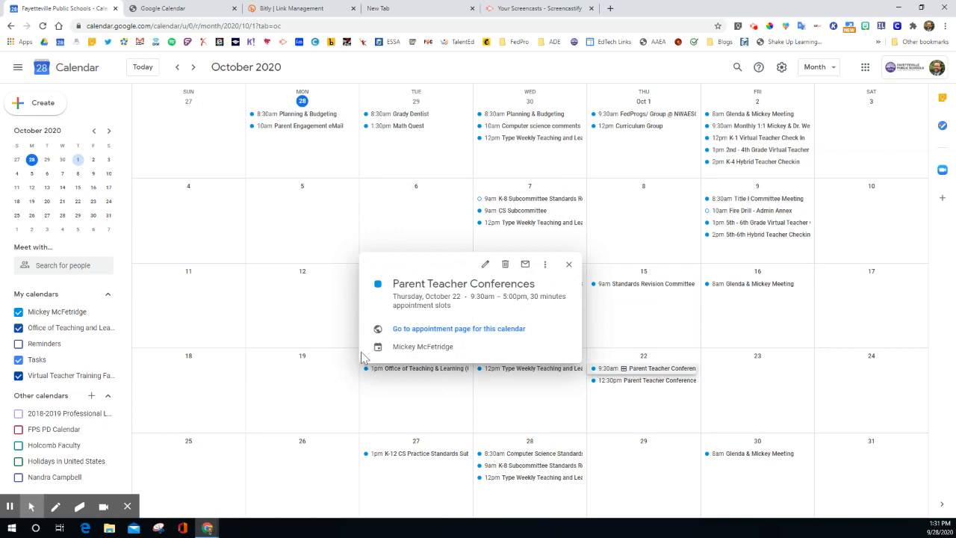
right_click(419, 334)
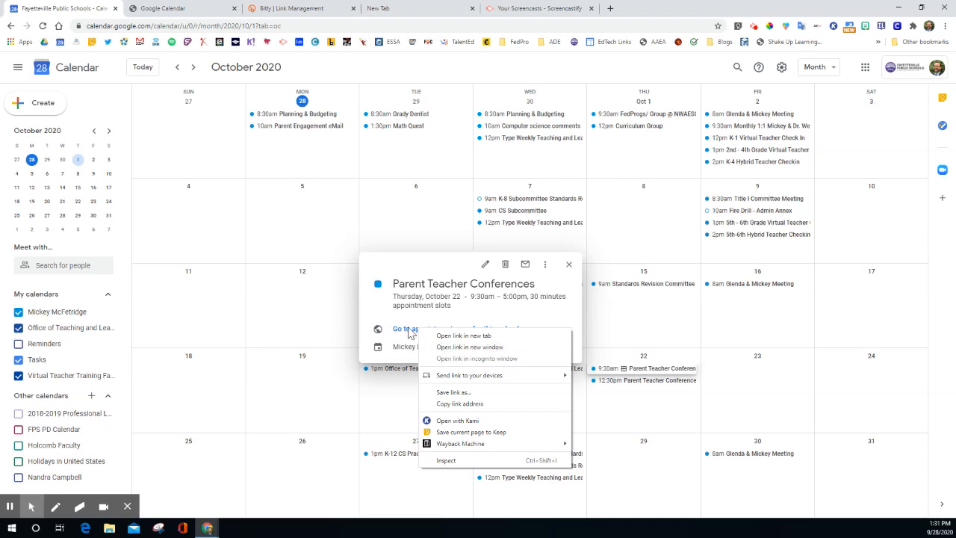
left_click(449, 404)
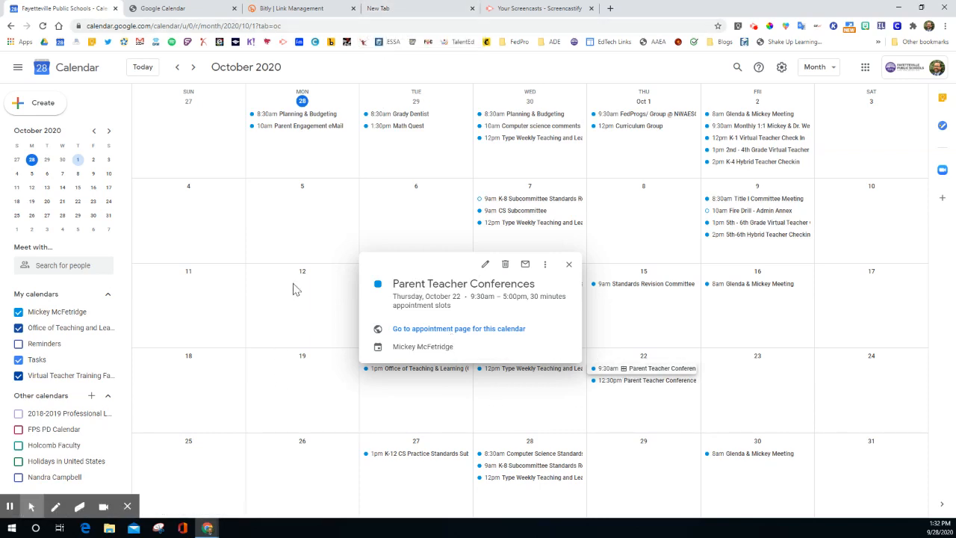
Switch to Bitly and create a short link from the copied appointment page address, titled "McFet Conferences".
left_click(300, 13)
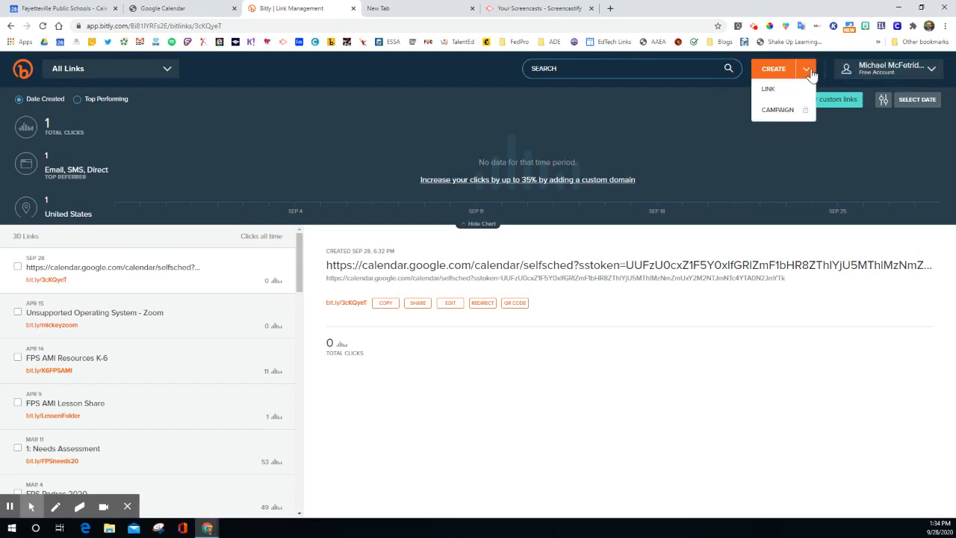
left_click(776, 70)
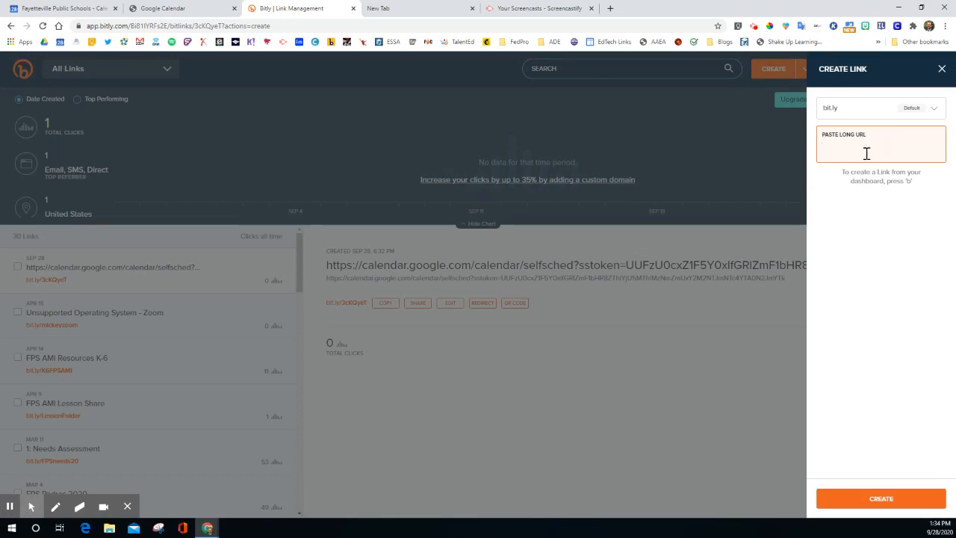
key("ctrl+v")
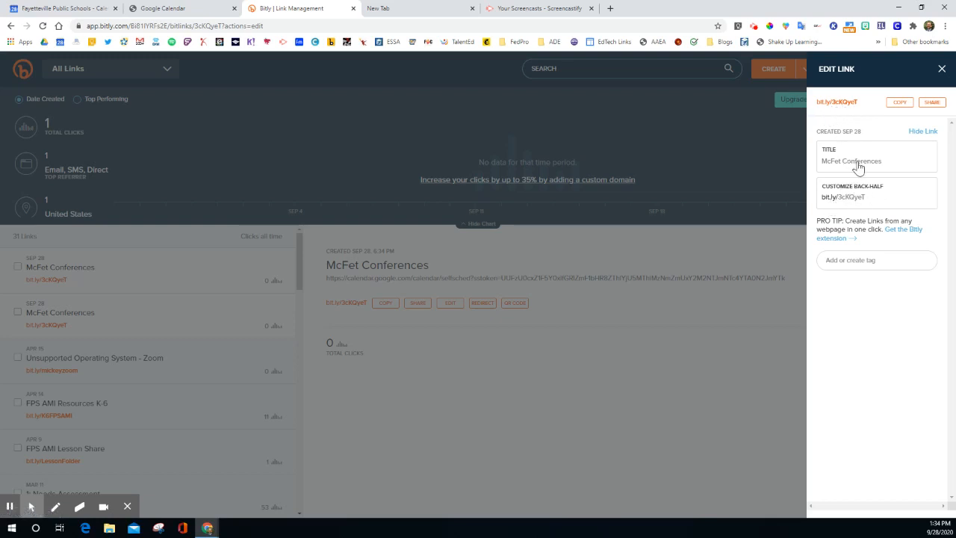
Customize the short link's back-half as "MMCFETfall2020", save the link and close its editor.
left_click(869, 196)
left_click_drag(868, 196, 820, 216)
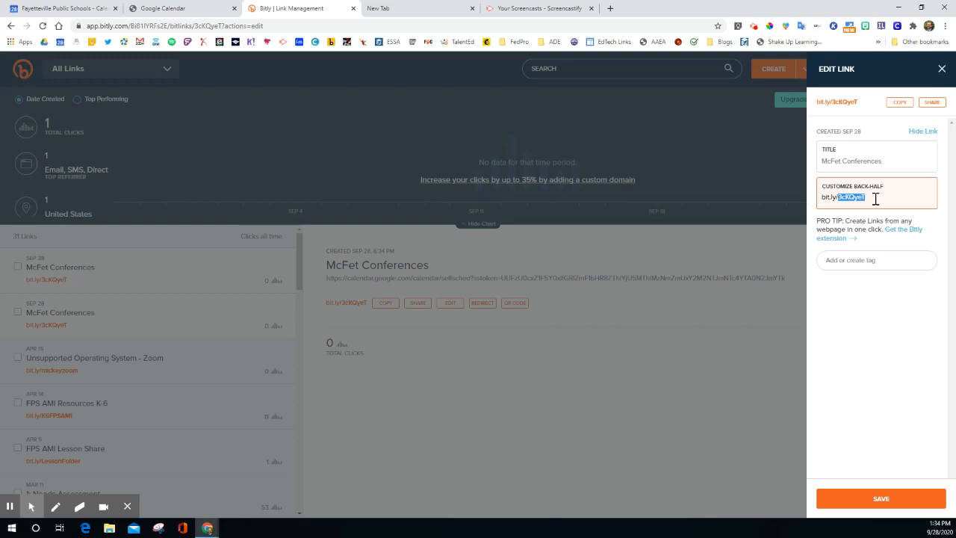
type("MMCFETfall2020")
left_click(866, 328)
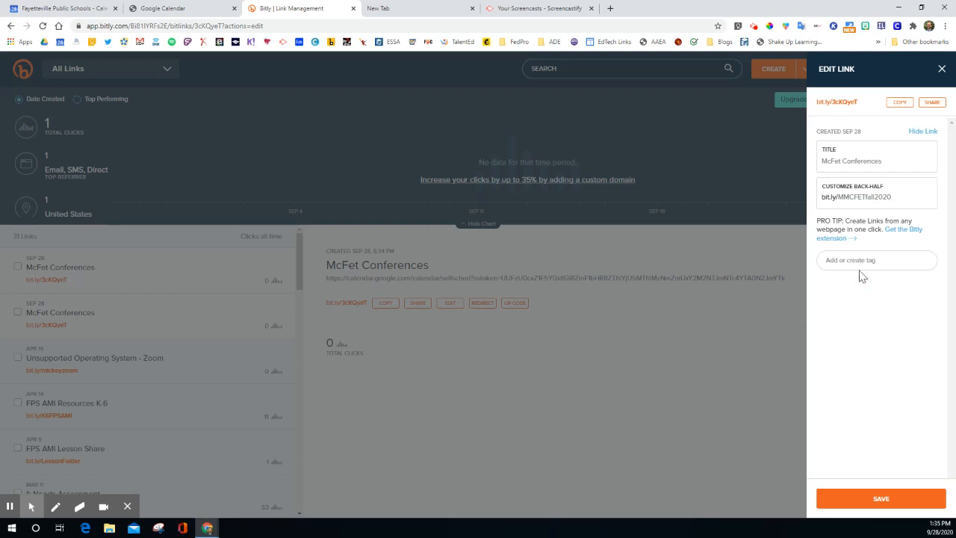
left_click(853, 500)
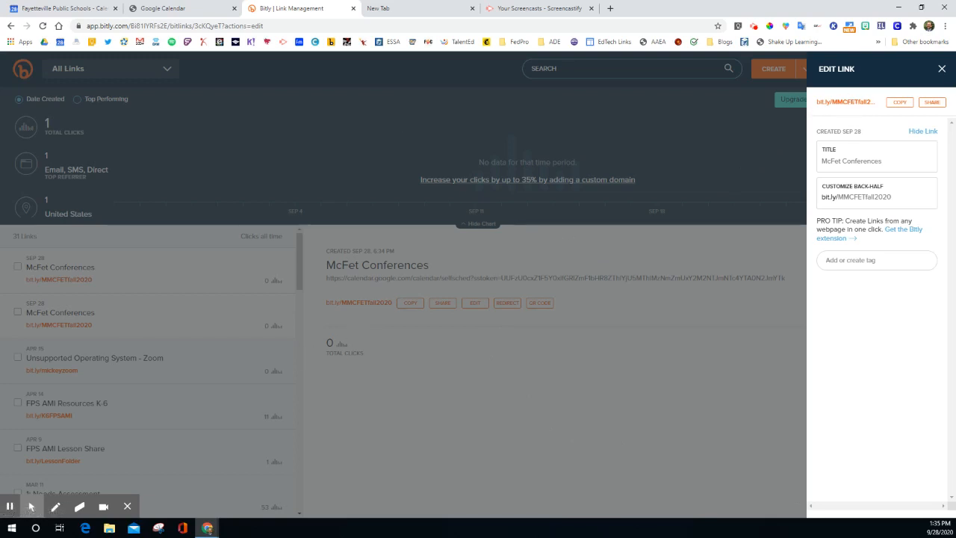
left_click(942, 70)
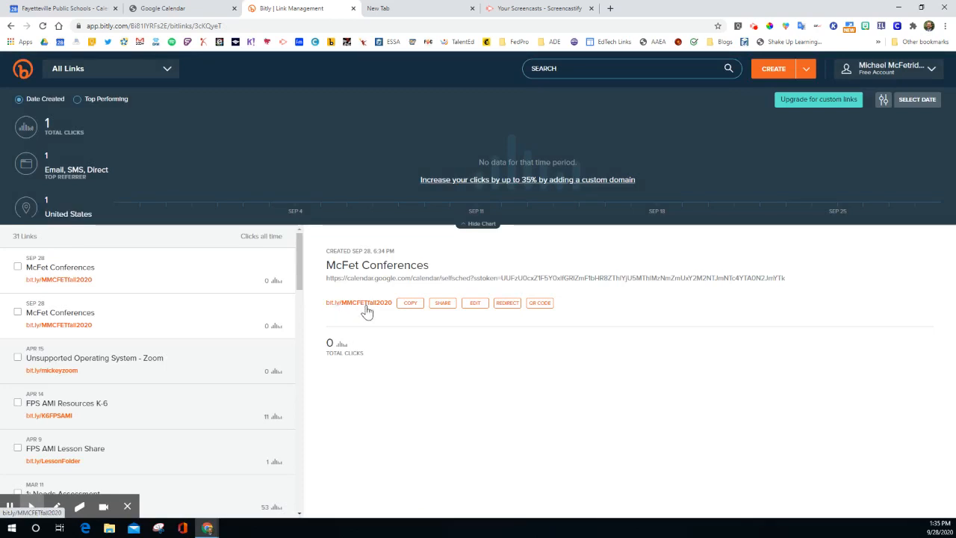
Test the customized short link by copying it into a new browser tab and viewing the next available slot on Oct 22, 2020.
left_click(412, 306)
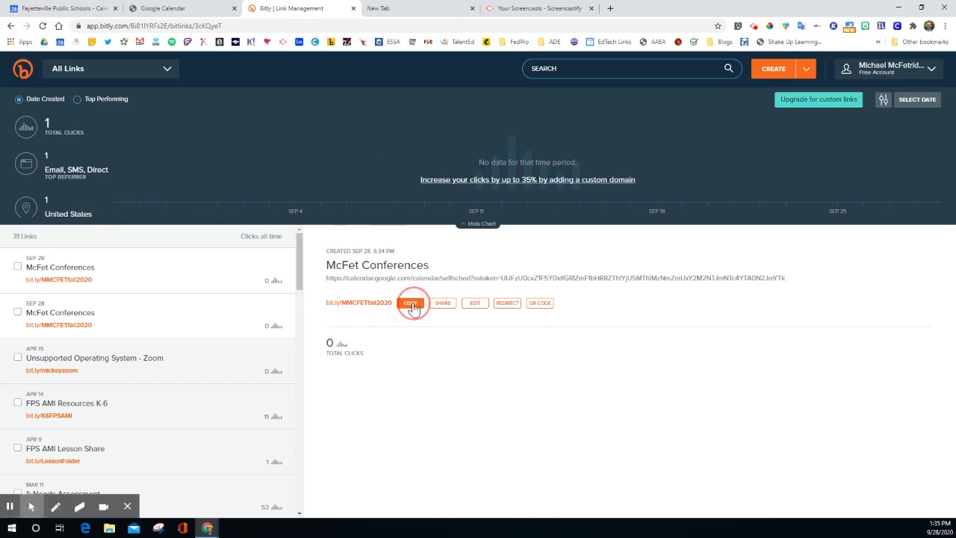
left_click(611, 9)
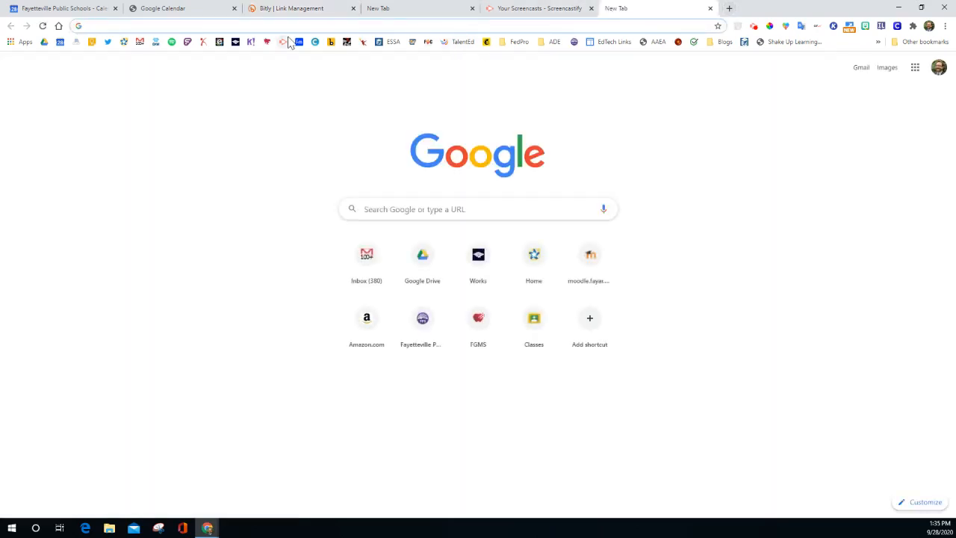
key("ctrl+v")
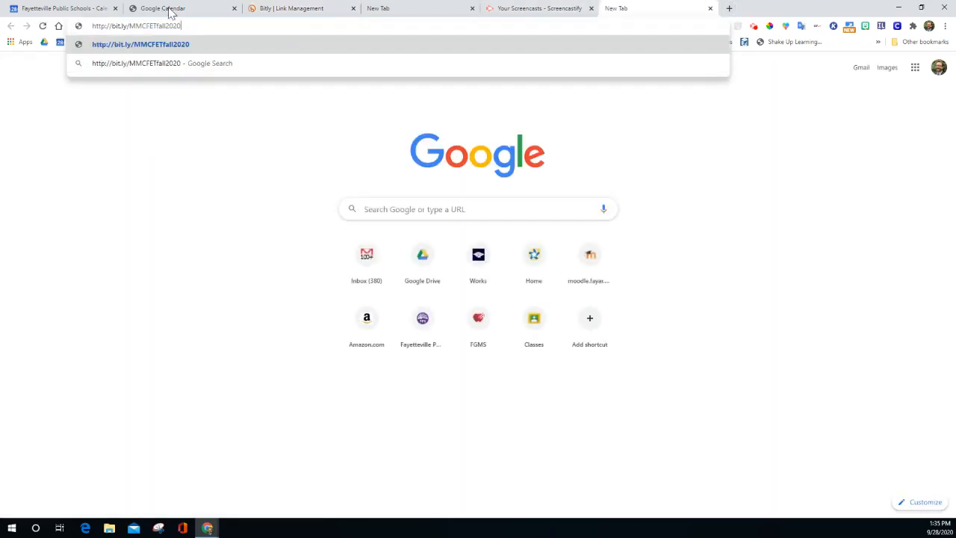
key("Return")
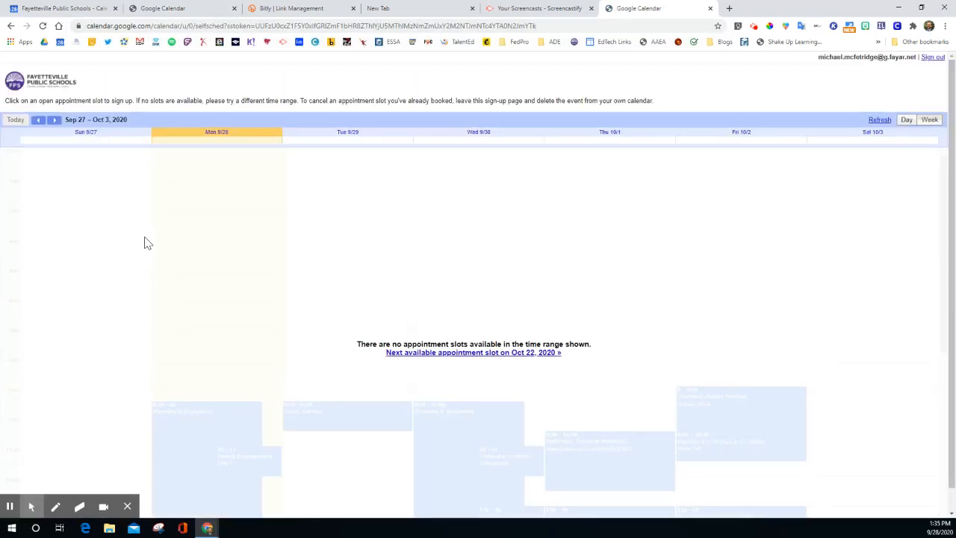
left_click(473, 354)
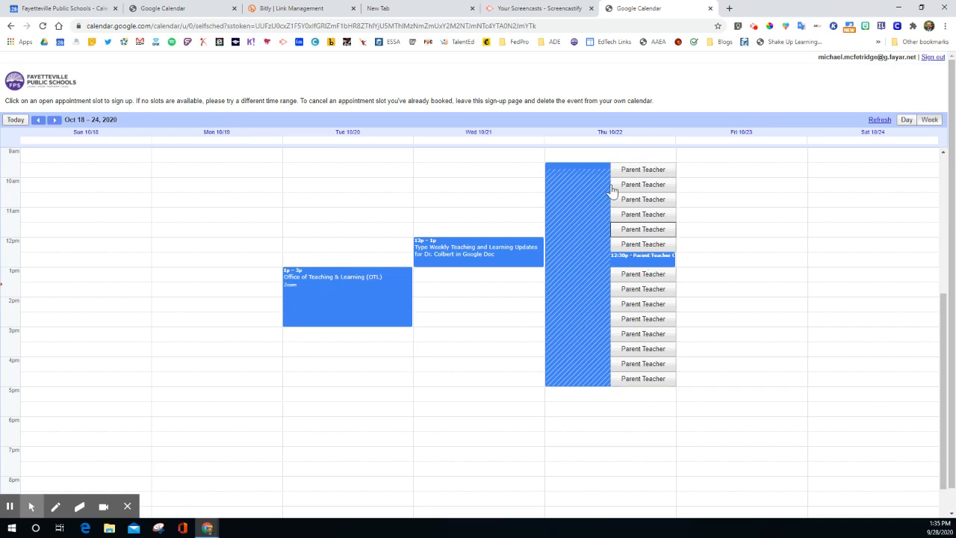
Return to the October calendar, add a Zoom Meeting to the 12:30pm Parent Teacher Conferences booking on October 22, and save the event.
left_click(82, 9)
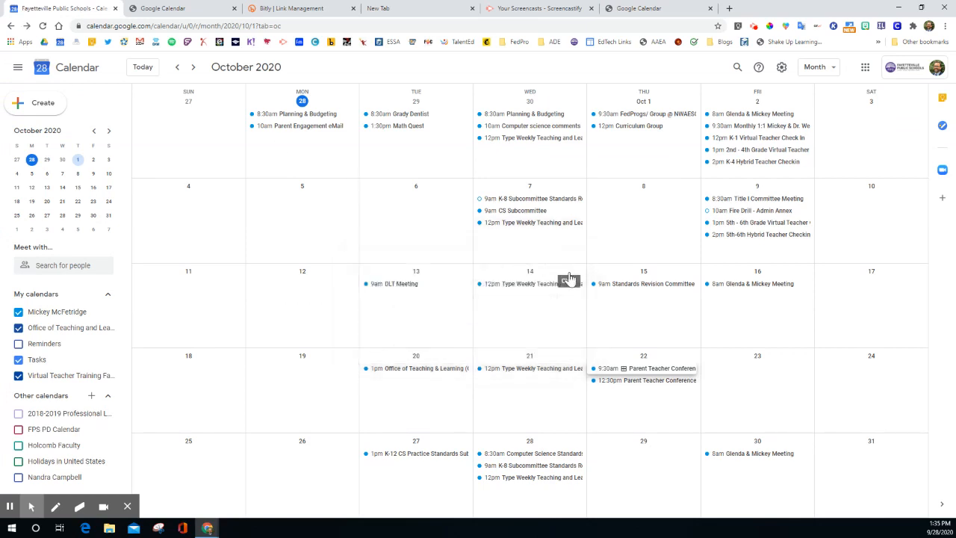
left_click(569, 265)
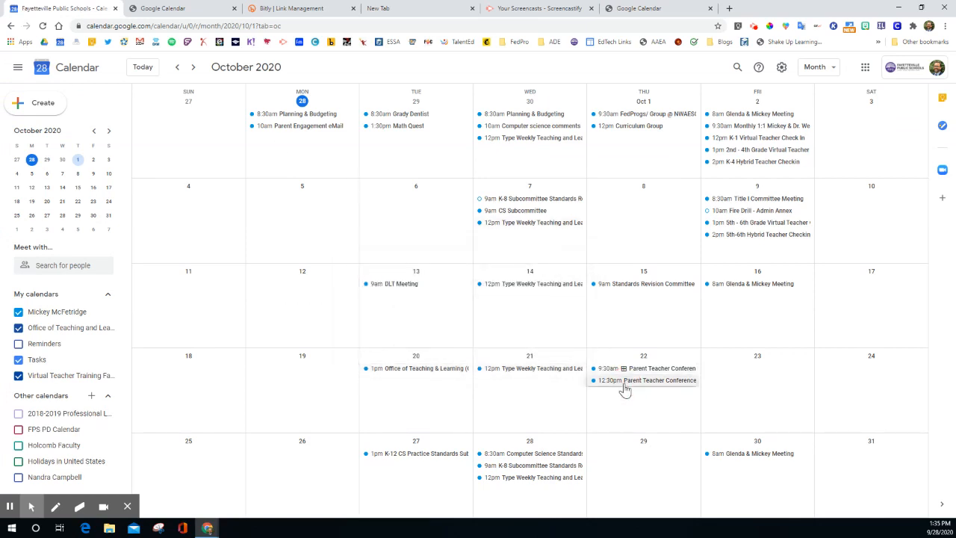
left_click(623, 381)
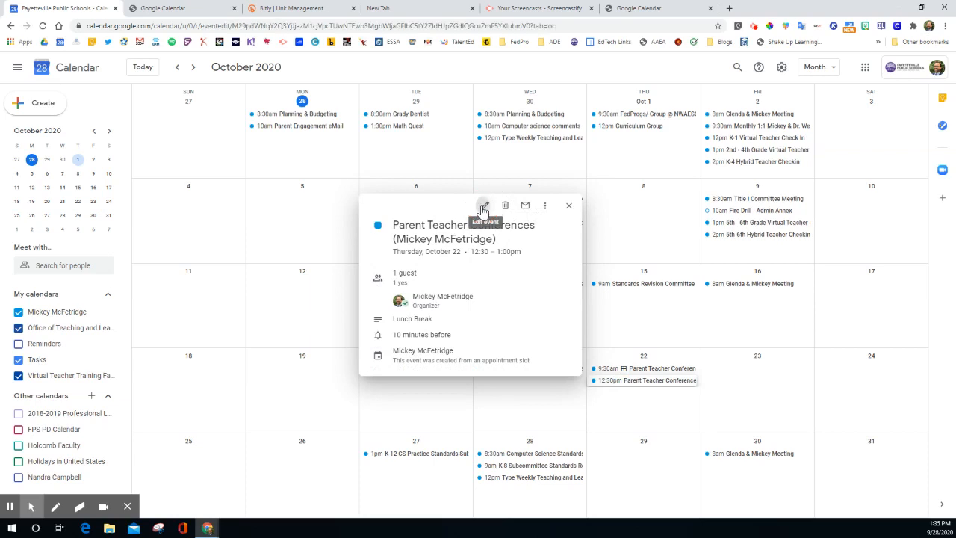
left_click(484, 206)
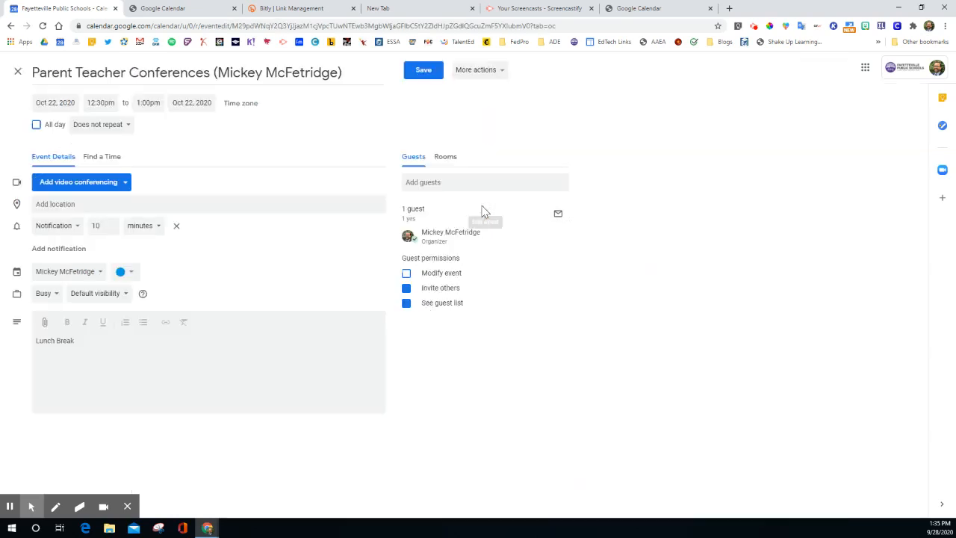
left_click(109, 183)
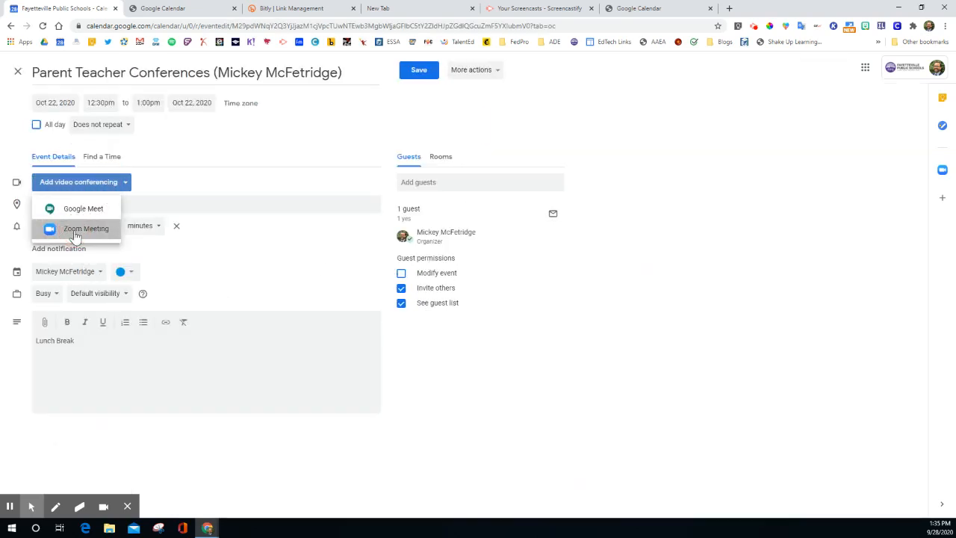
left_click(74, 229)
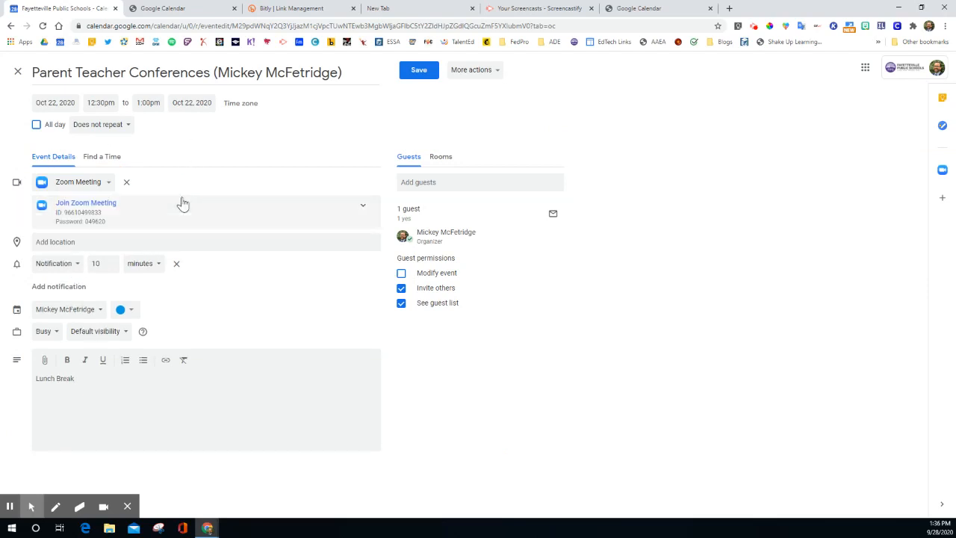
left_click(409, 74)
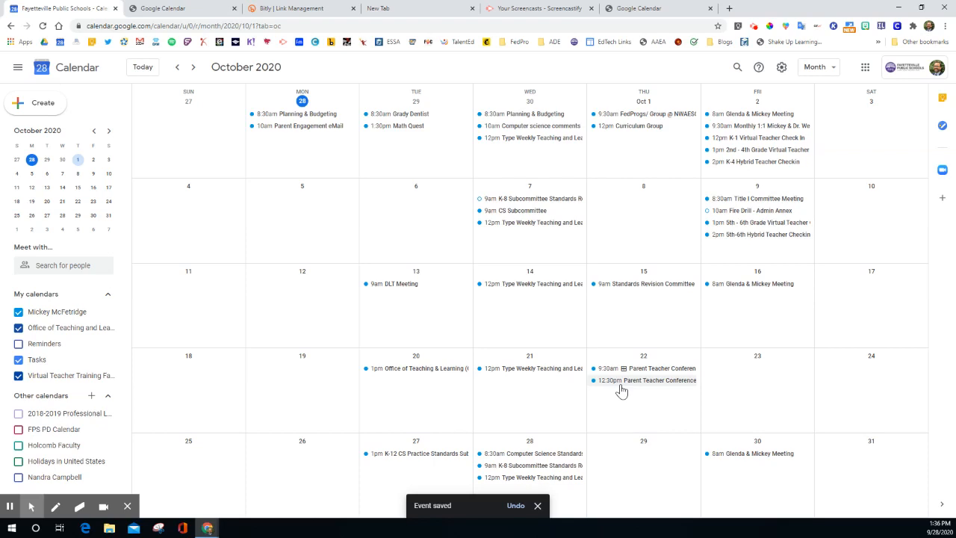
Switch back to Bitly's details of the McFet Conferences short link.
left_click(286, 9)
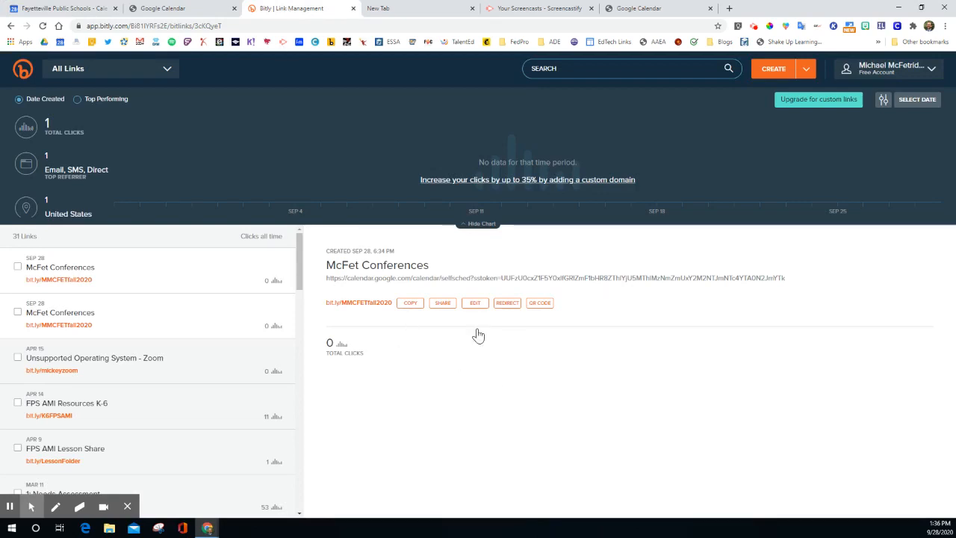